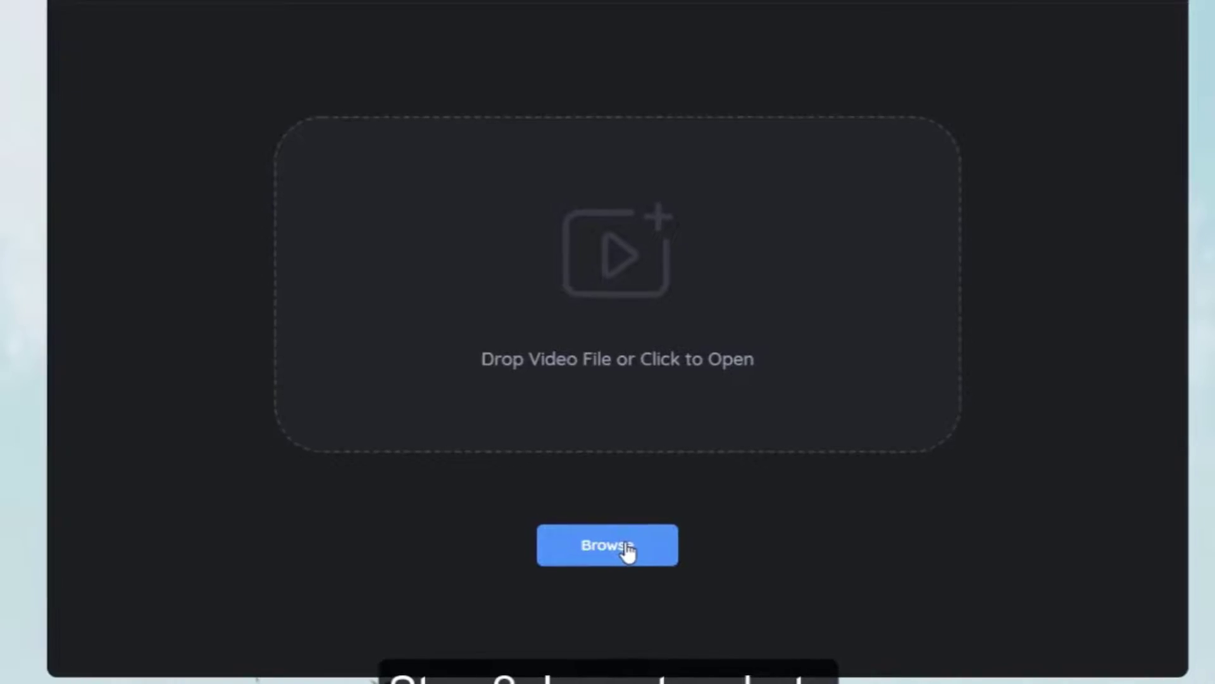
# Step: Load the aerial traffic video into AVCLabs and play it
pyautogui.click(627, 550)
pyautogui.doubleClick(399, 135)
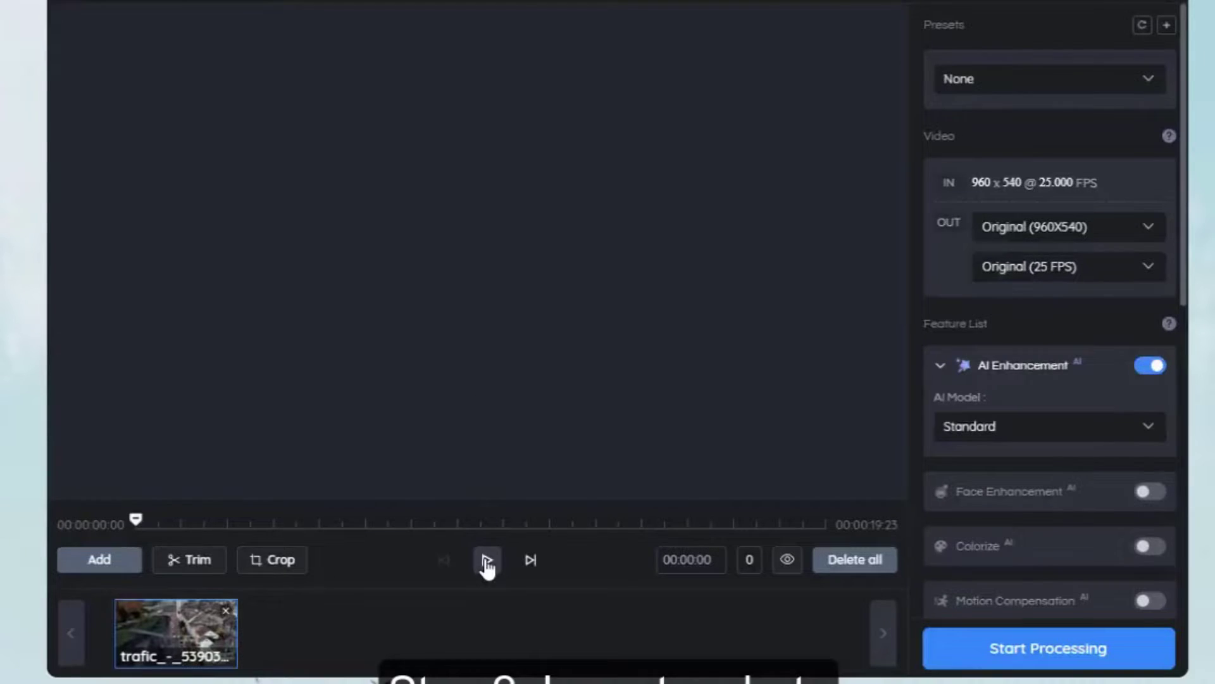
pyautogui.click(486, 562)
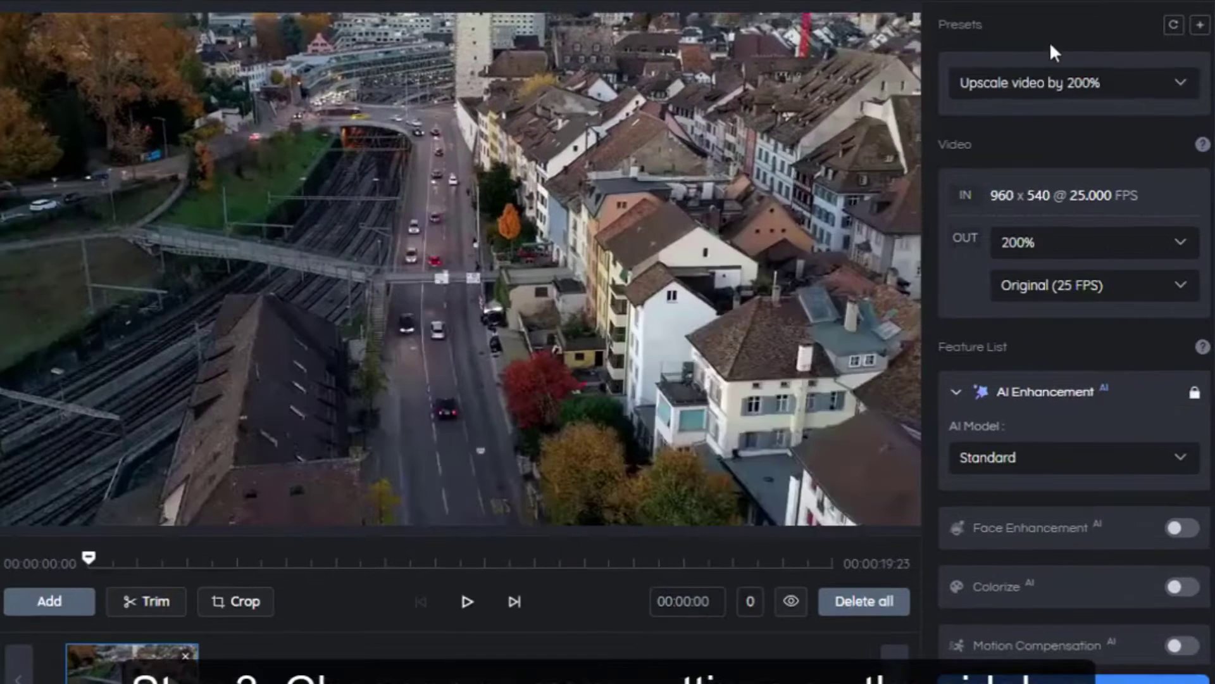
# Step: Choose the Upscale to 4K preset and check the frame rate and resolution options
pyautogui.click(1049, 84)
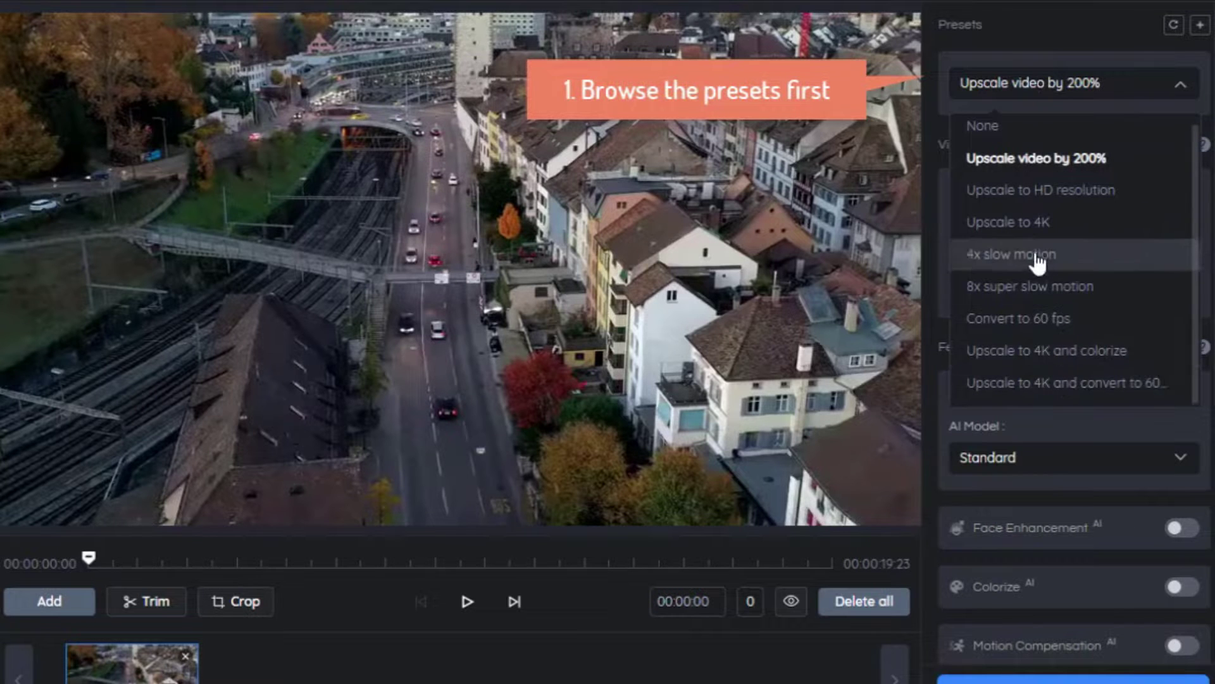
pyautogui.click(1031, 223)
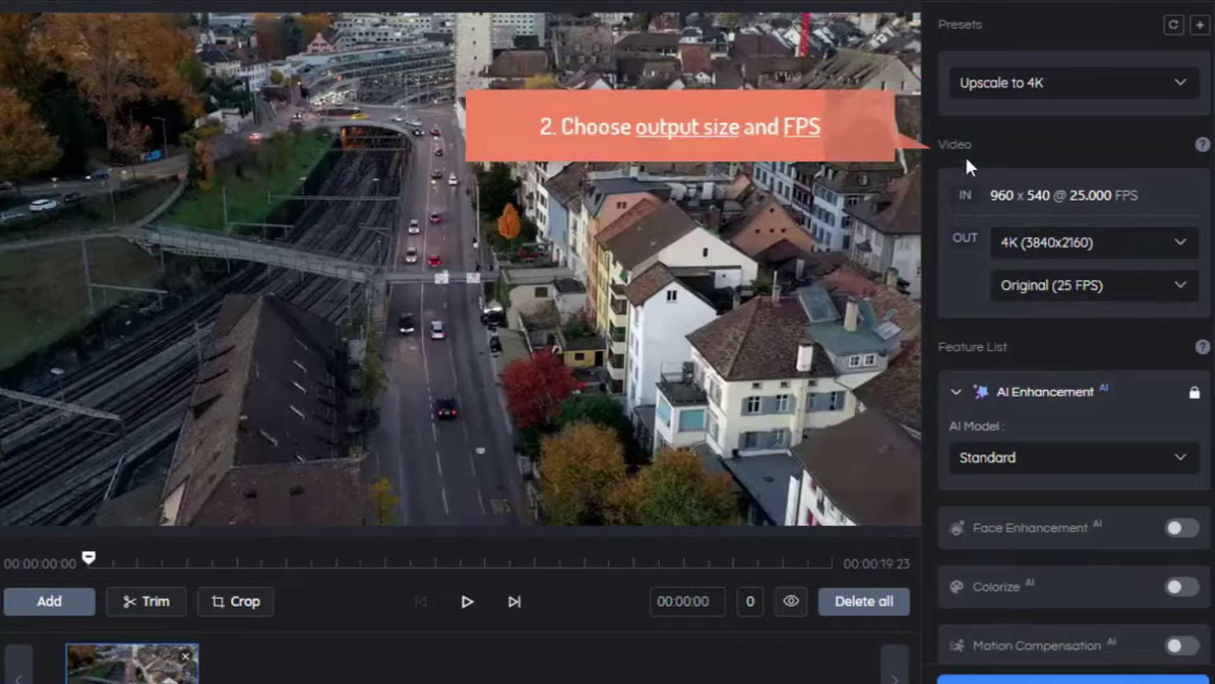
pyautogui.click(1021, 252)
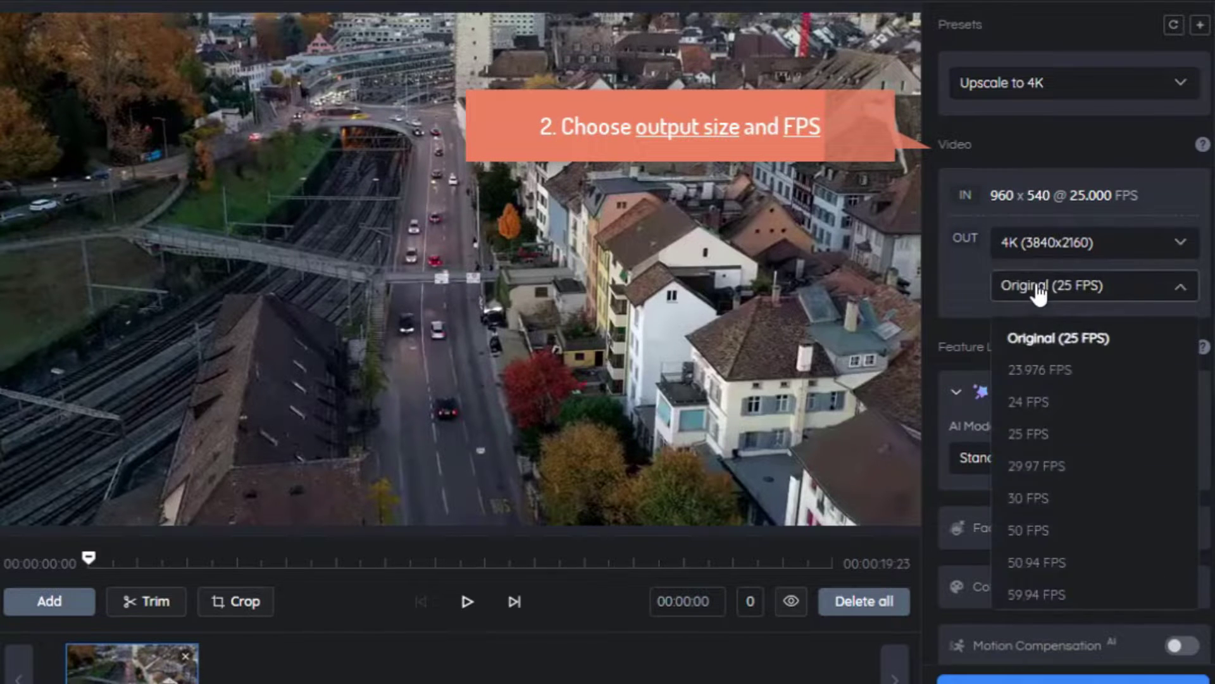
pyautogui.click(1037, 286)
pyautogui.click(1045, 244)
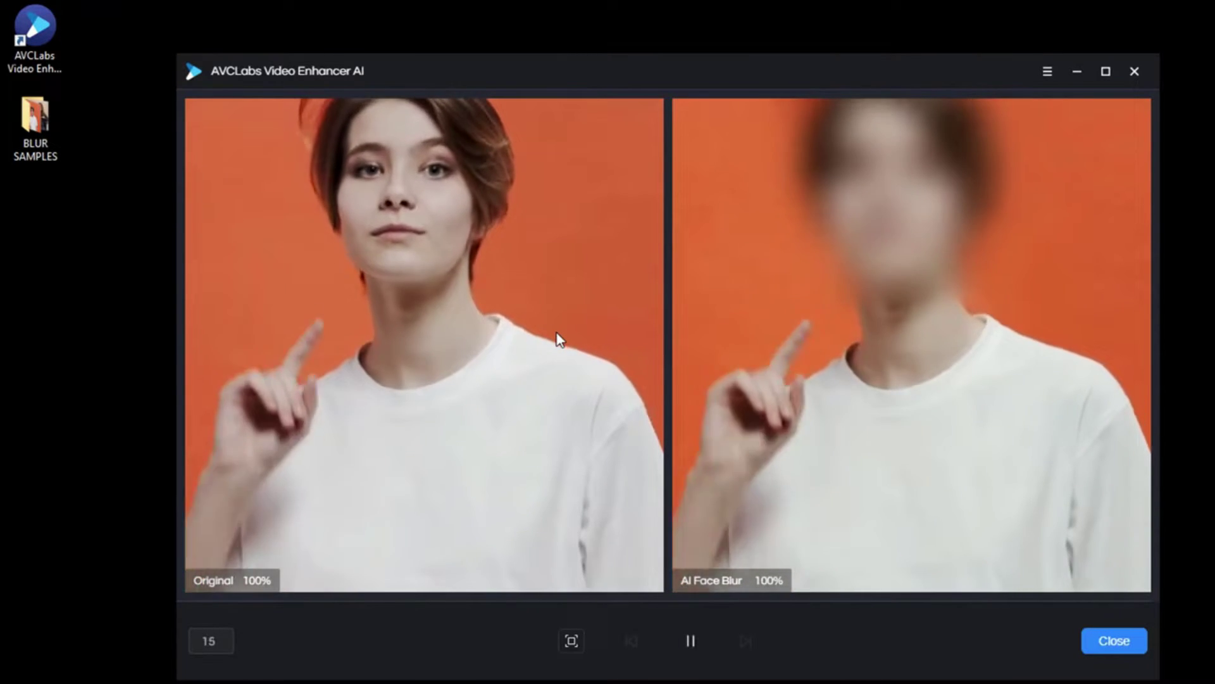
# Step: Fit the whole frame in the face blur comparison, then close it
pyautogui.click(571, 642)
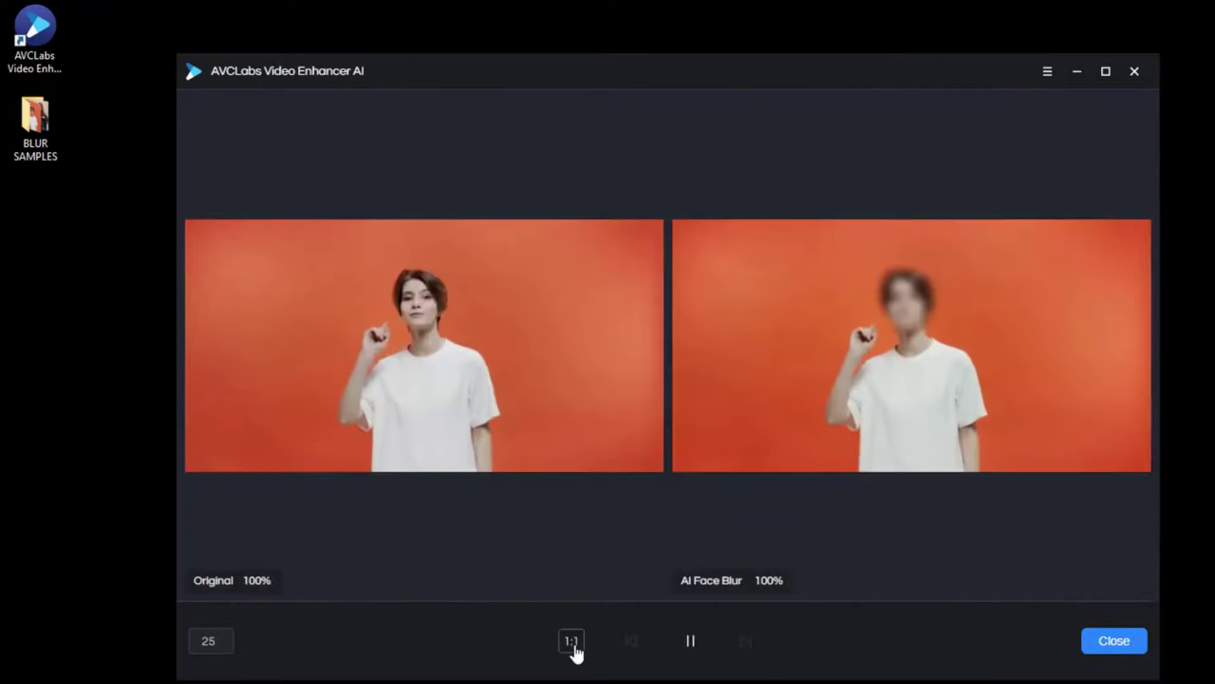
pyautogui.click(1115, 642)
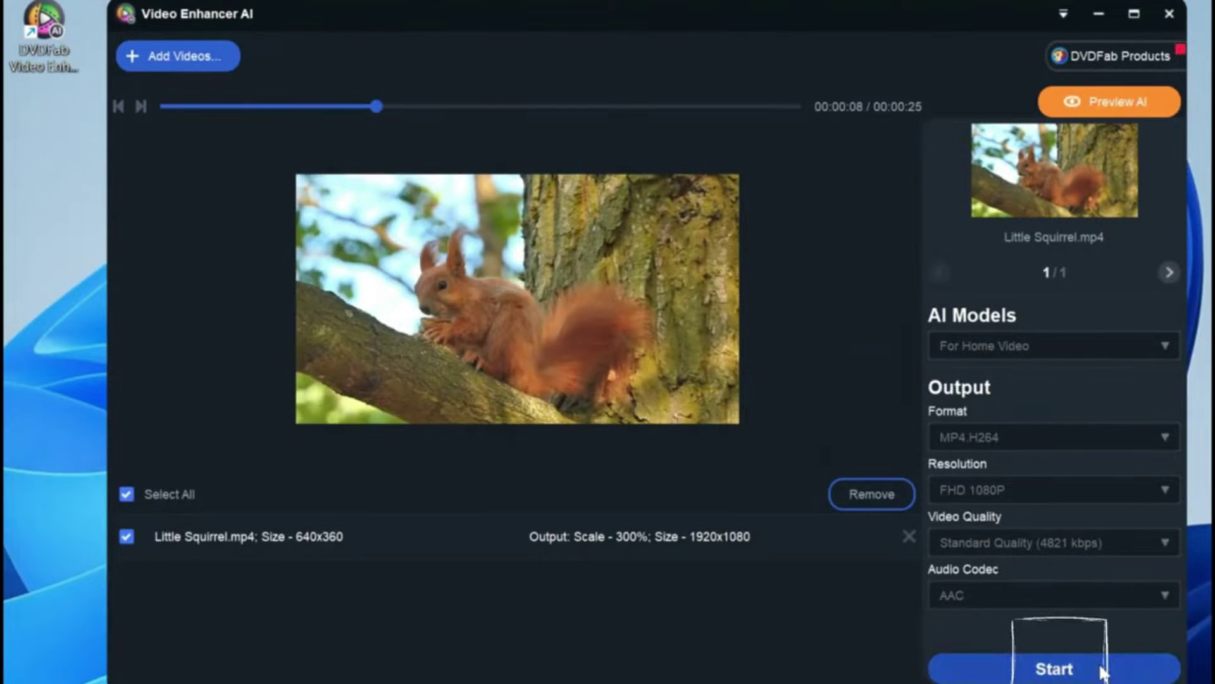
# Step: Start DVDFab's processing of the squirrel clip
pyautogui.click(1055, 668)
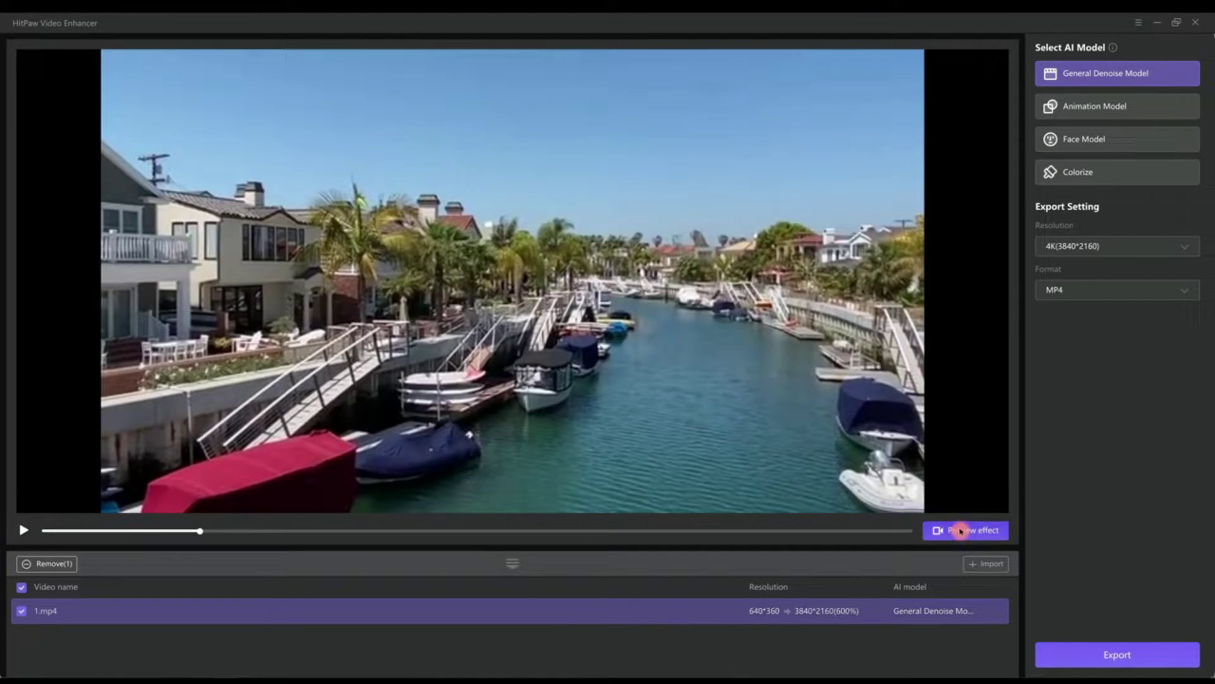
# Step: Preview General Denoise, Colorize and Face Model results side by side, pausing and scrubbing
pyautogui.click(961, 531)
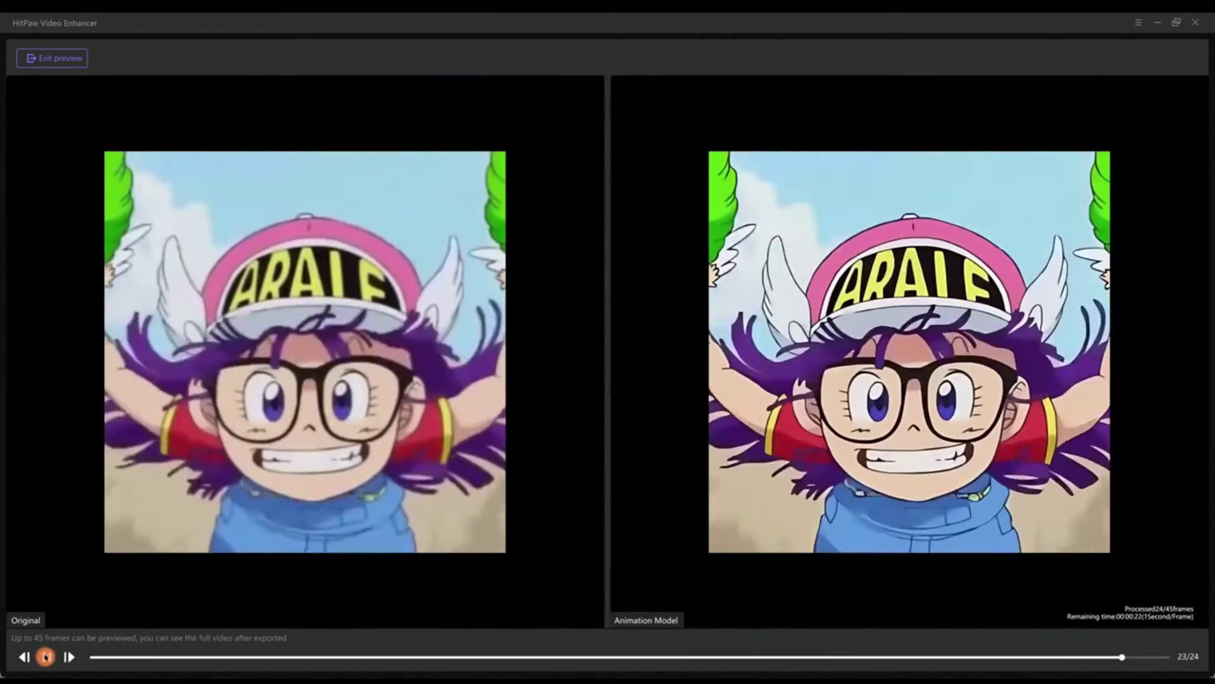
pyautogui.click(43, 657)
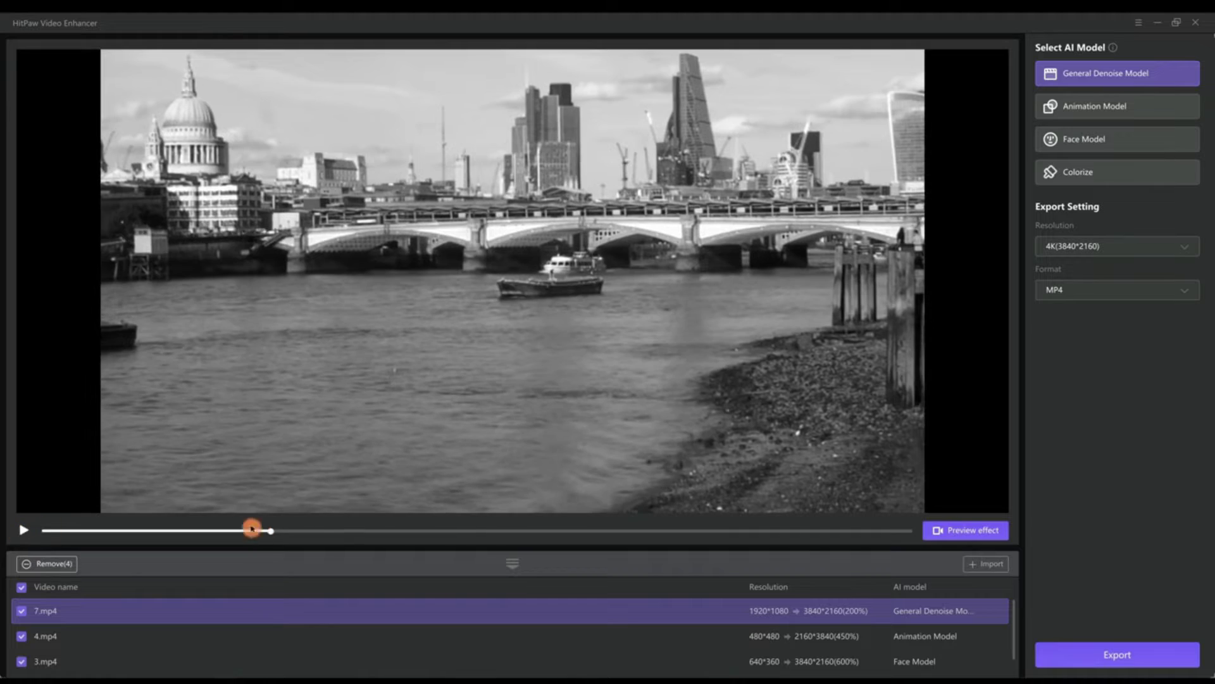
pyautogui.moveTo(250, 529)
pyautogui.mouseDown()
pyautogui.moveTo(767, 529)
pyautogui.moveTo(286, 548)
pyautogui.mouseUp()
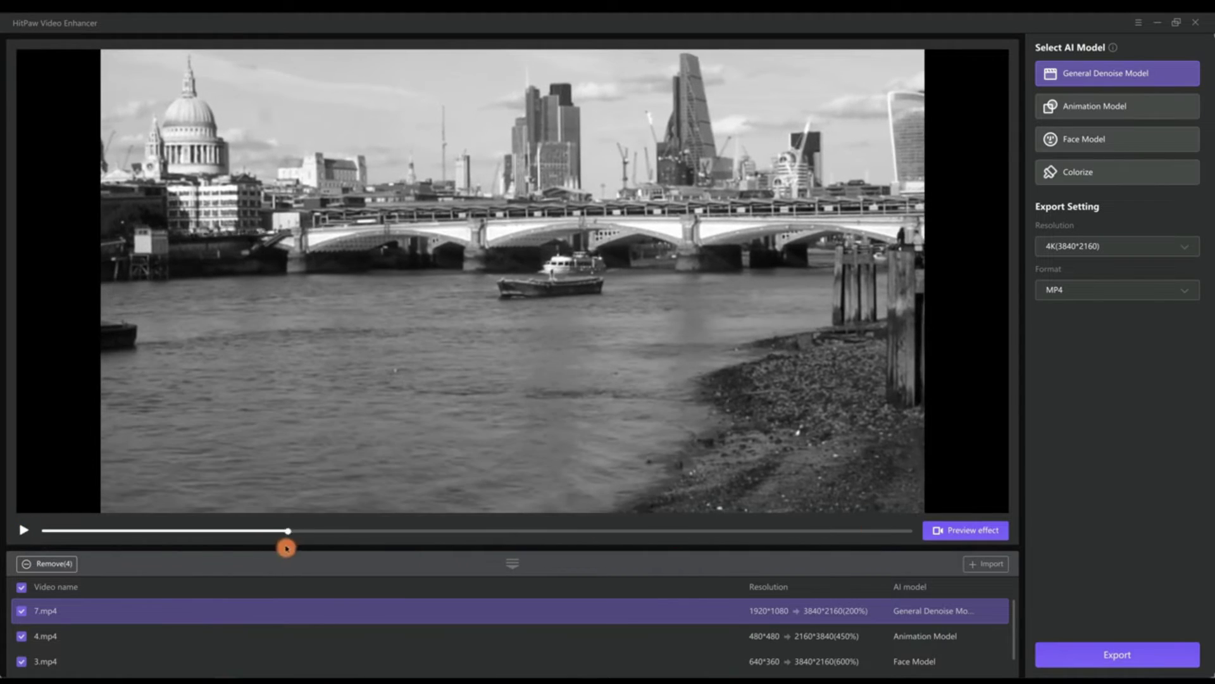
pyautogui.click(965, 530)
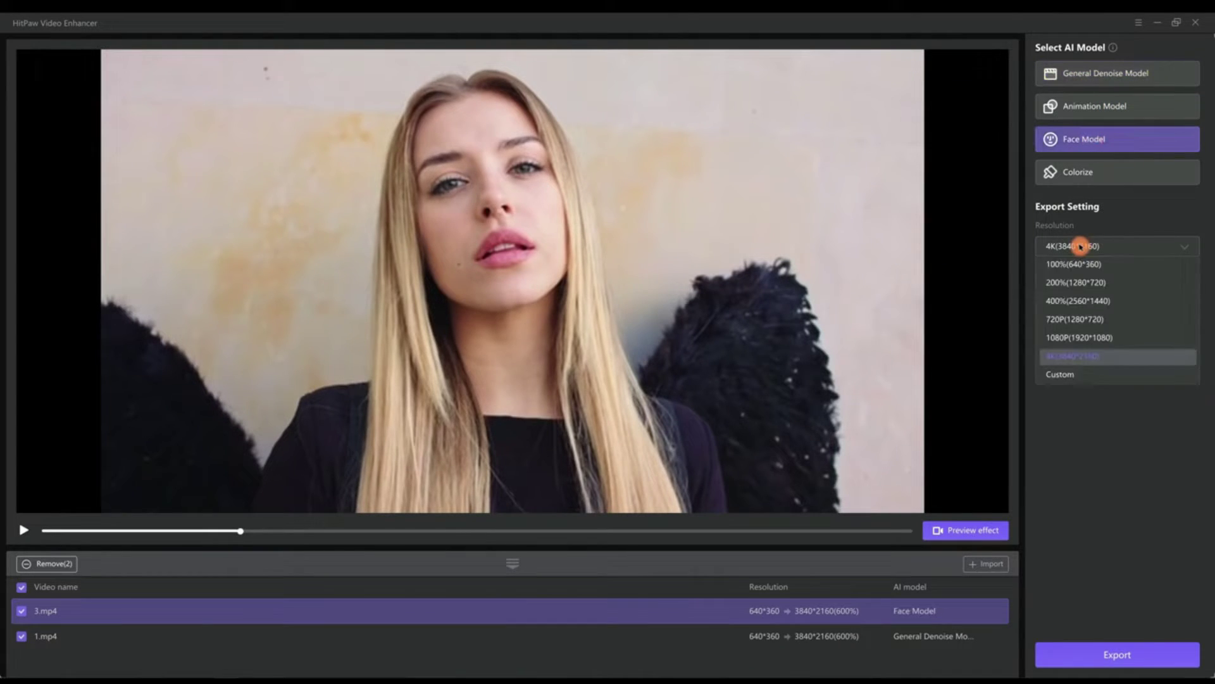
pyautogui.click(947, 530)
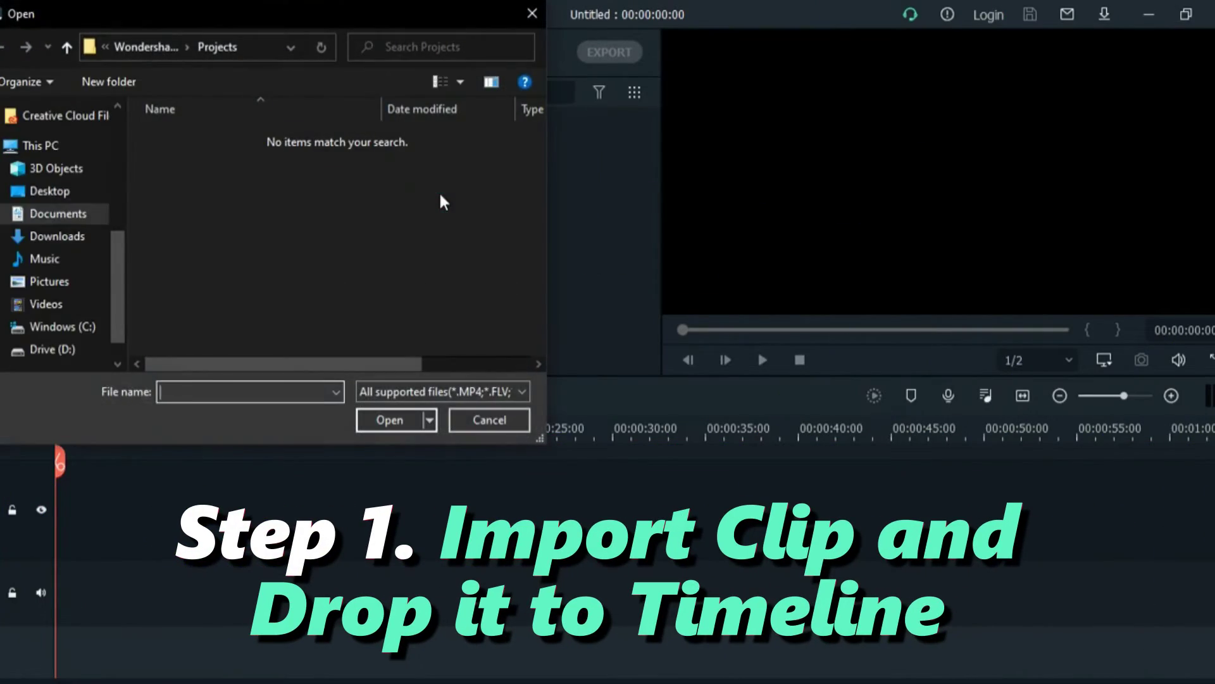
pyautogui.scroll(5, 24, 242)
pyautogui.scroll(4, 90, 258)
pyautogui.scroll(1, 89, 263)
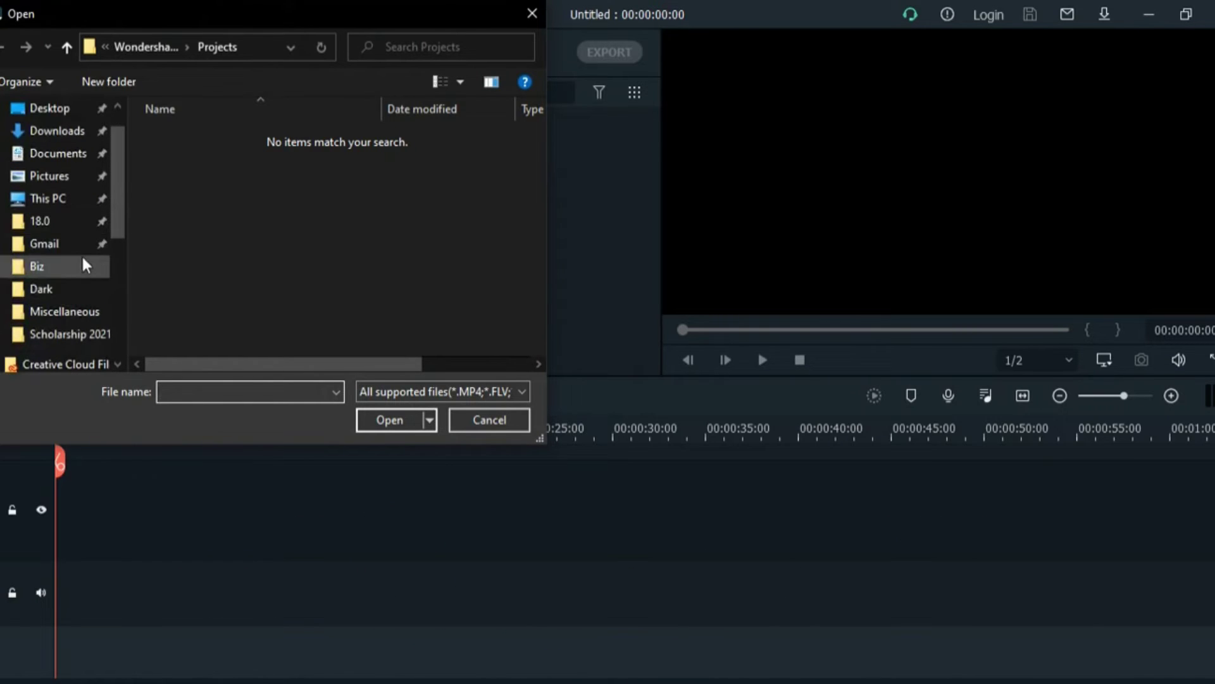
# Step: Import '1 Add Recovery Email.wmv' from the Gmail folder
pyautogui.click(76, 243)
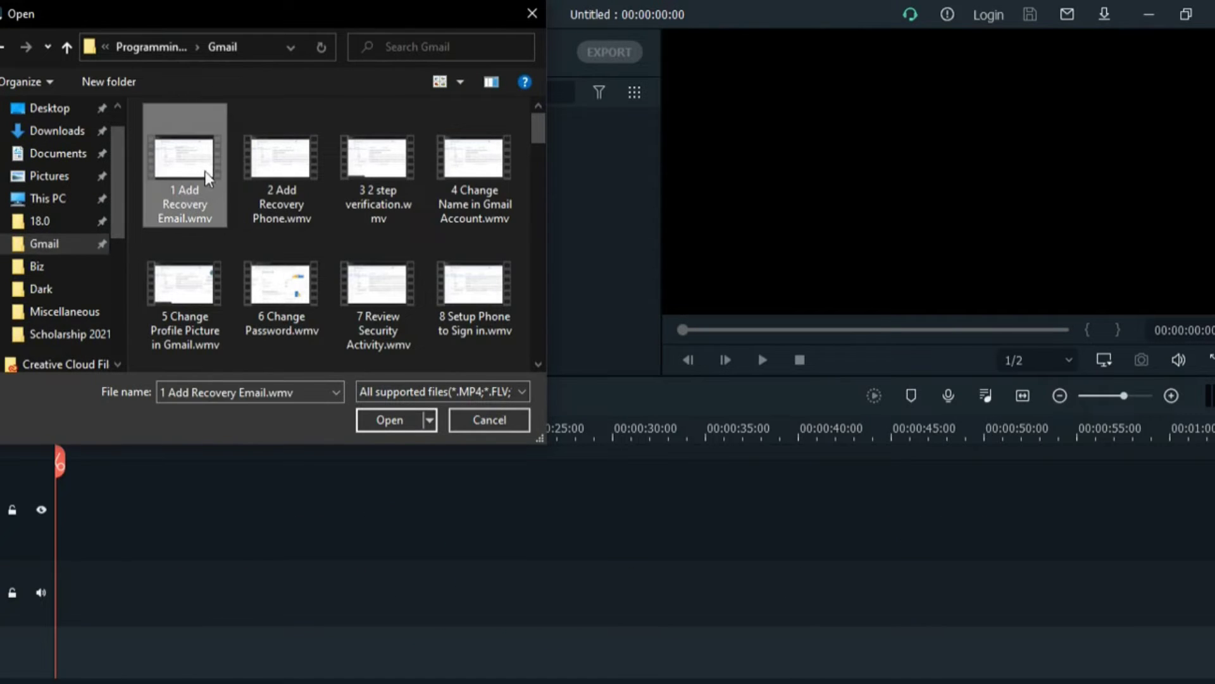
pyautogui.click(388, 421)
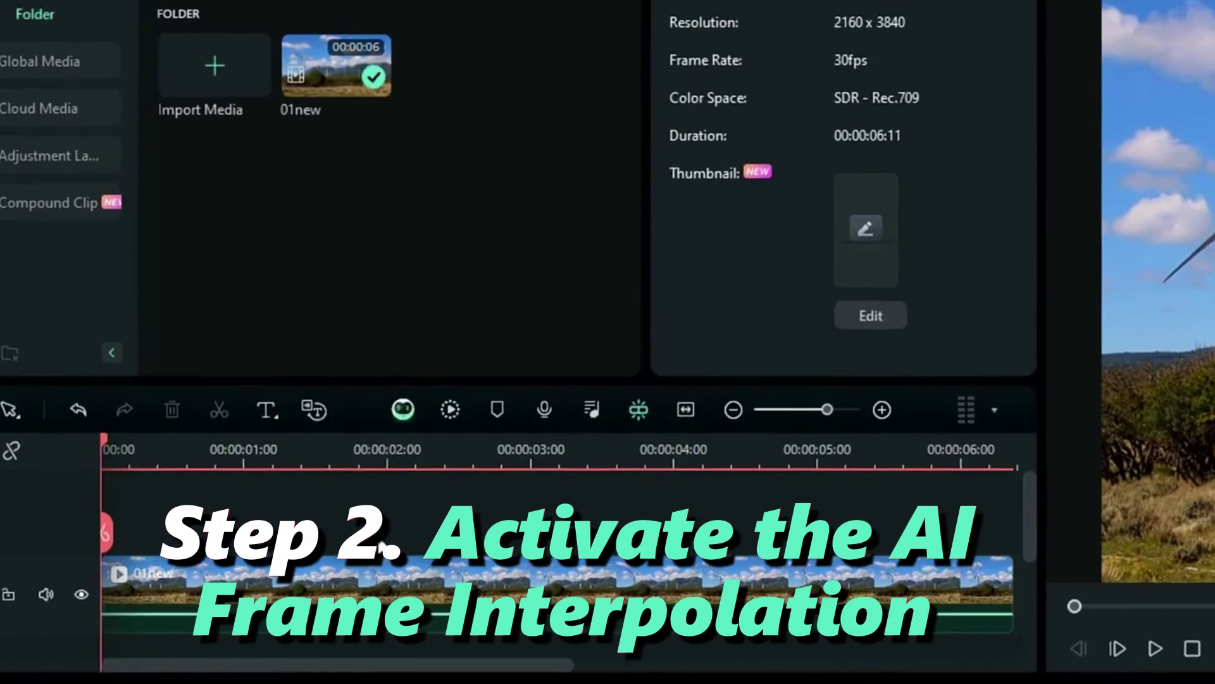
# Step: Slow the 01new clip to about a third speed, 18 seconds, using Optical Flow interpolation
pyautogui.click(429, 570)
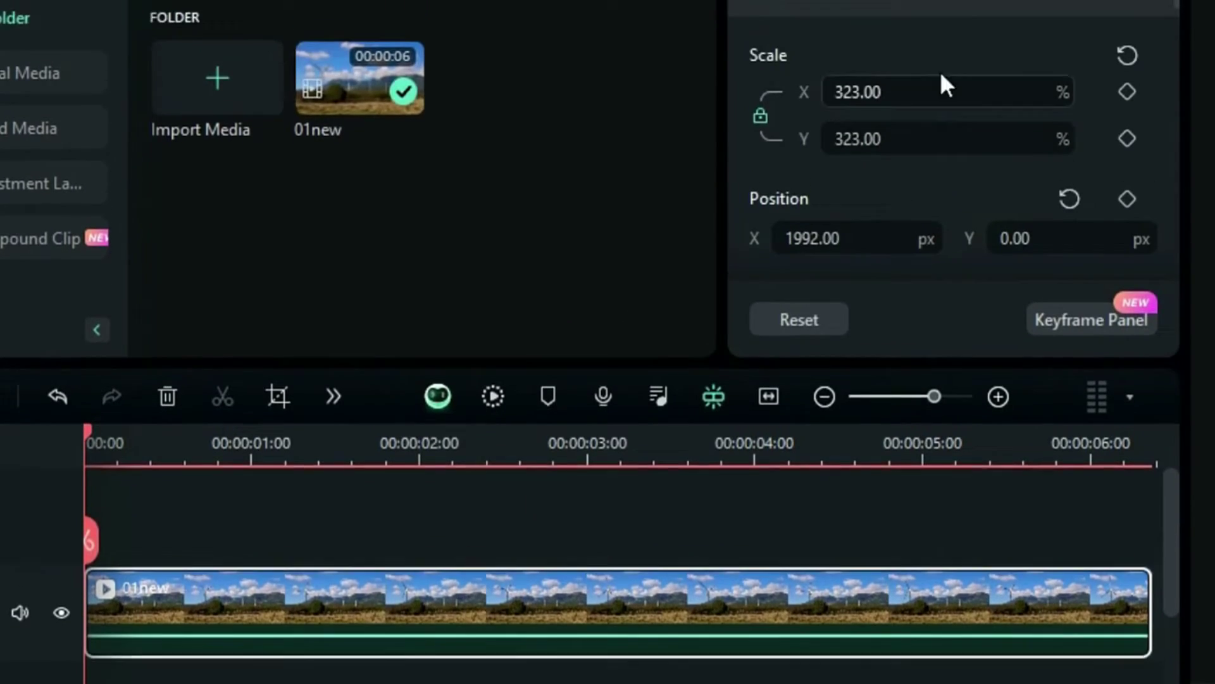
pyautogui.click(1073, 88)
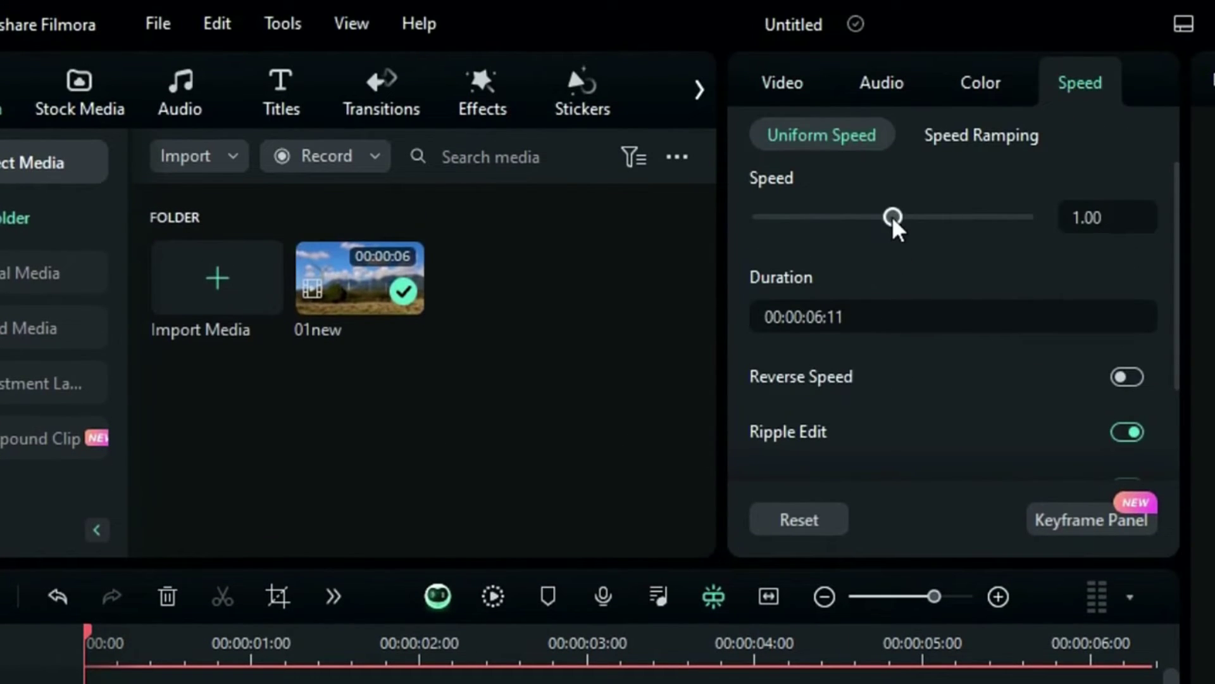
pyautogui.moveTo(861, 214); pyautogui.dragTo(864, 214)
pyautogui.scroll(-3, 888, 360)
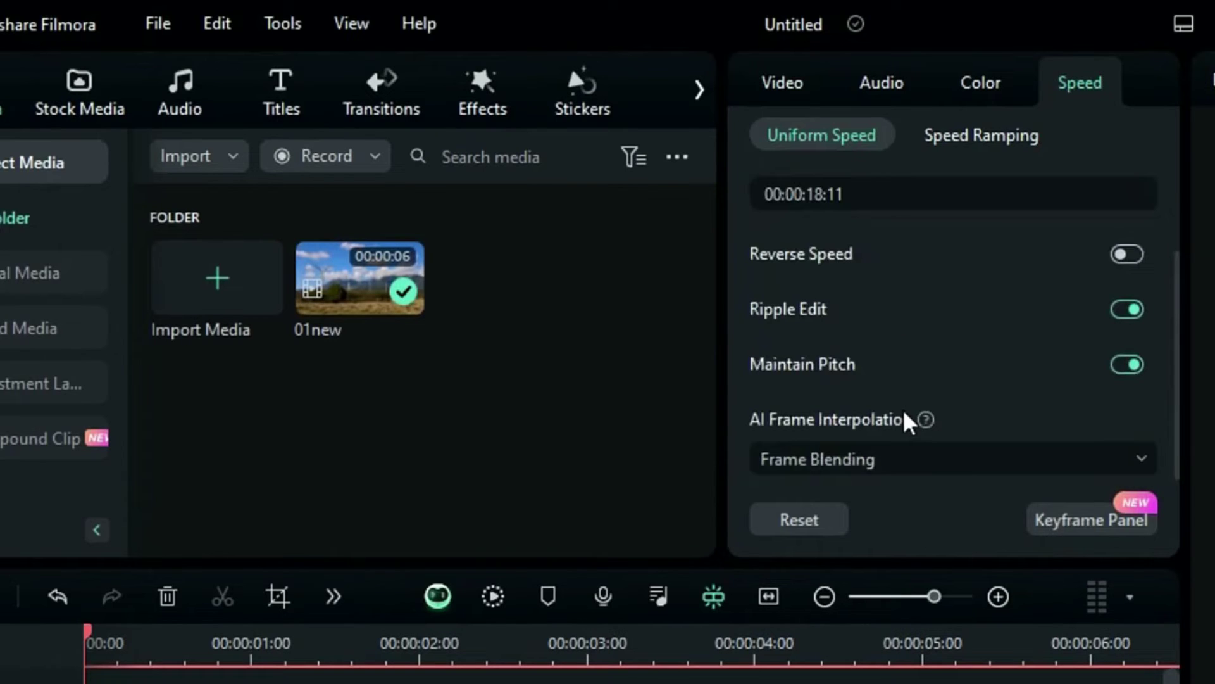
pyautogui.click(896, 458)
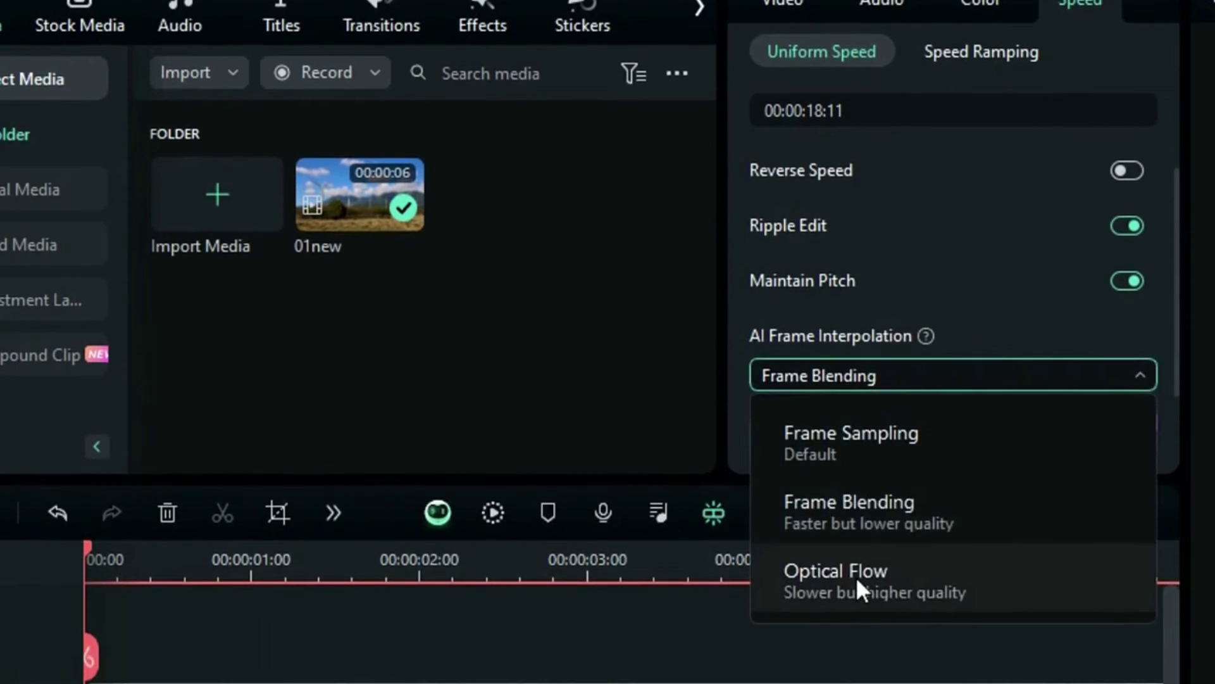
pyautogui.click(857, 576)
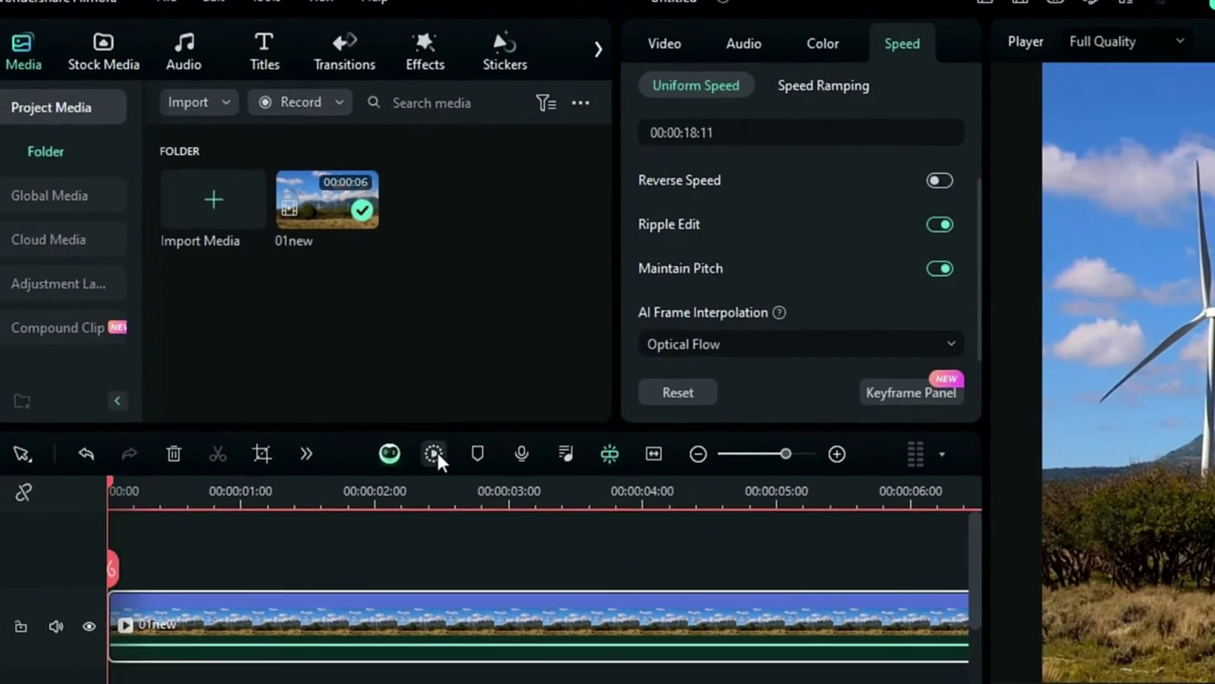
# Step: Start a render preview of the slowed wind turbine clip
pyautogui.click(388, 410)
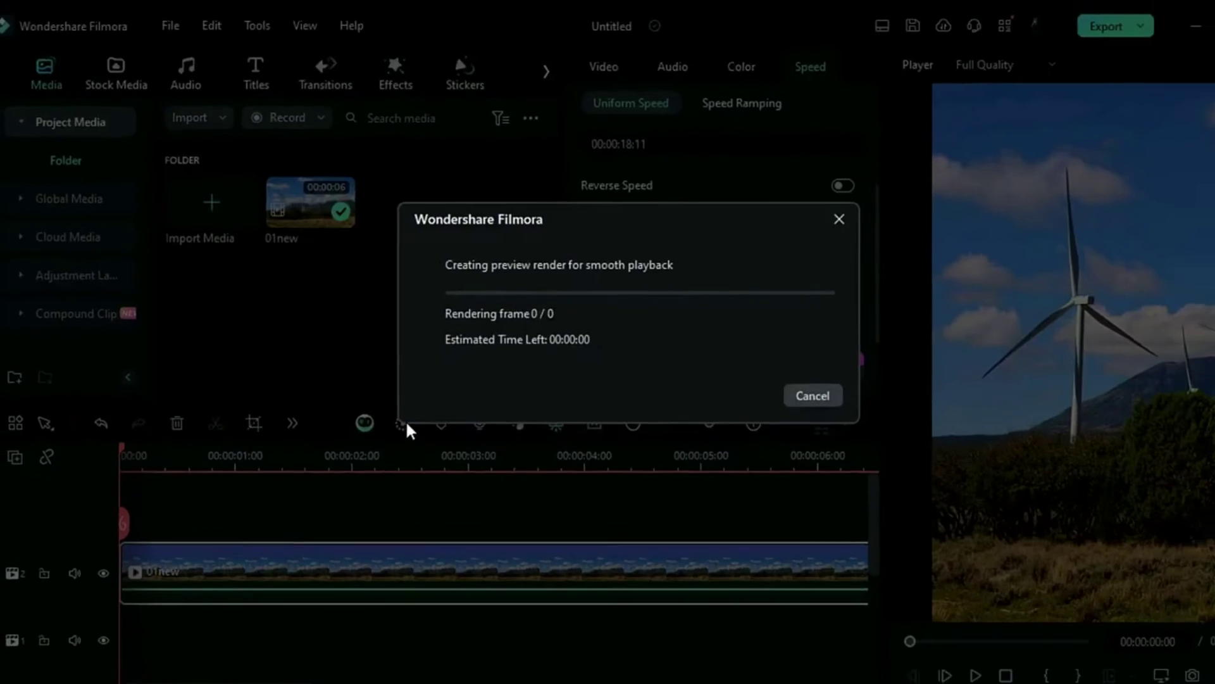